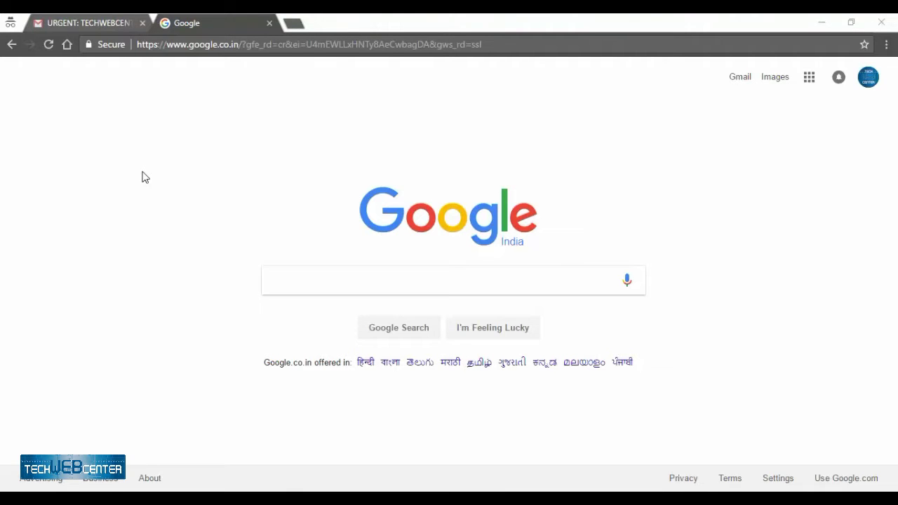
- Open the GoDaddy renewal email and compare the techwebcenter.com 26-01-2017 due date with today's date
{"action": "left_click", "coordinate": [87, 20]}
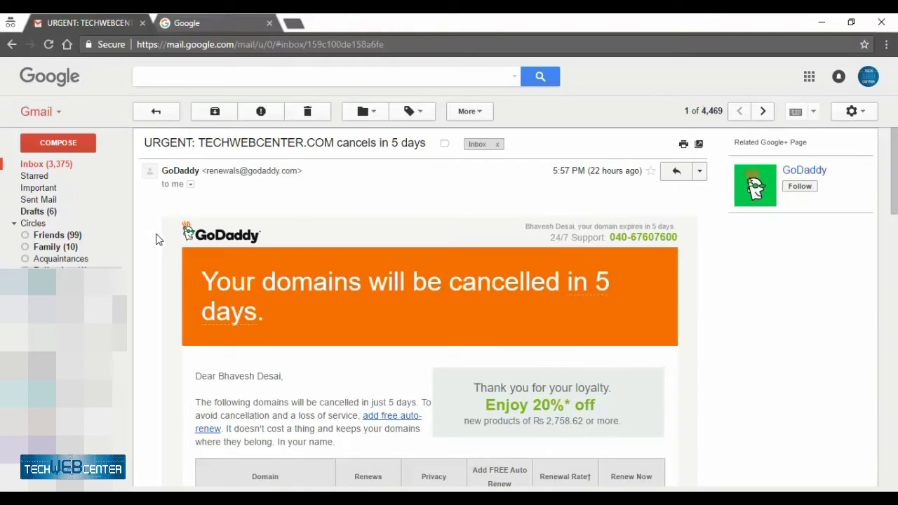
{"action": "scroll", "coordinate": [162, 238], "scroll_direction": "down", "scroll_amount": 1}
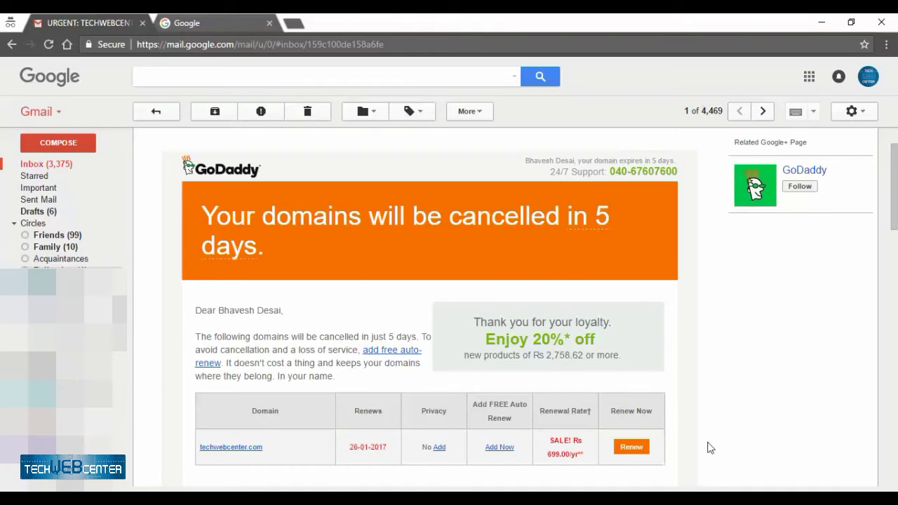
{"action": "left_click", "coordinate": [870, 499]}
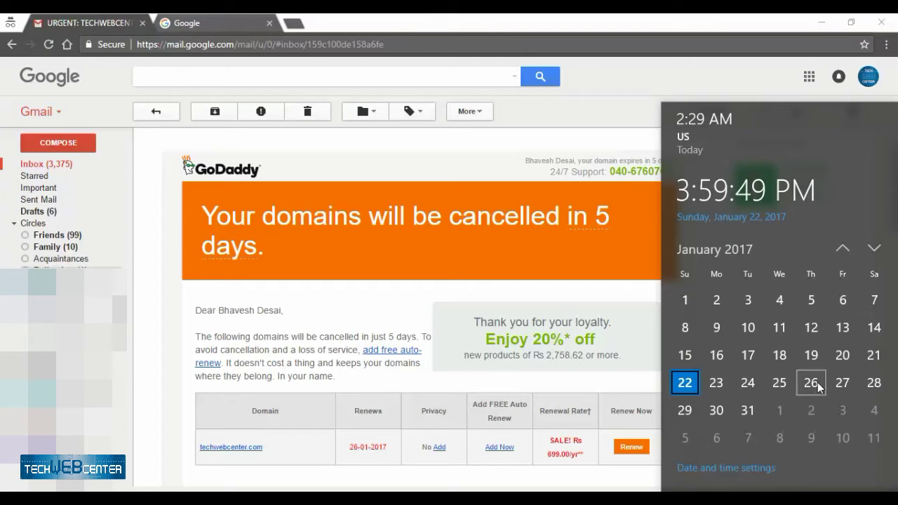
{"action": "left_click", "coordinate": [163, 275]}
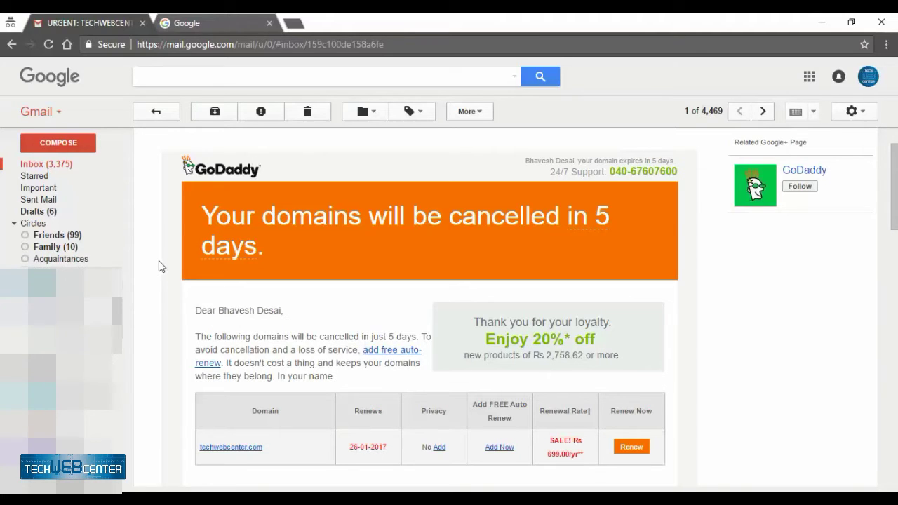
- Load godaddy.com in the Google tab and bring up the Sign In options
{"action": "left_click", "coordinate": [186, 24]}
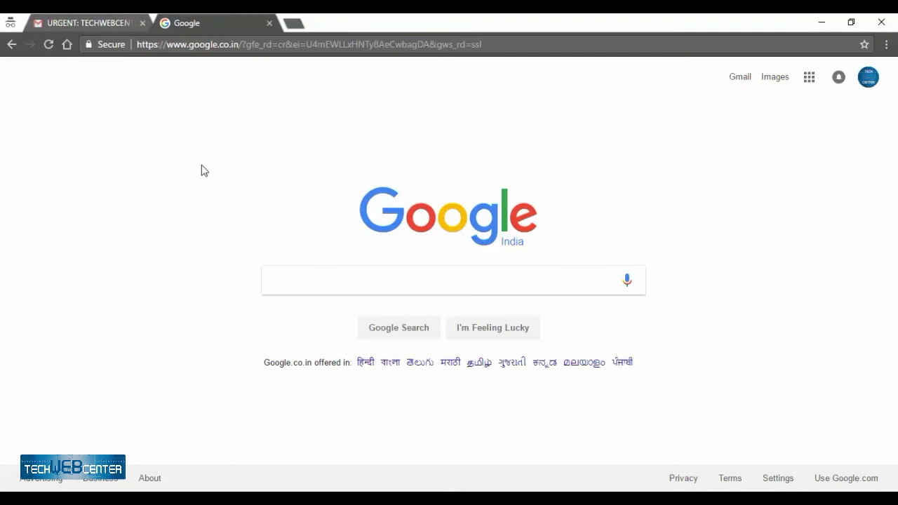
{"action": "left_click", "coordinate": [235, 45]}
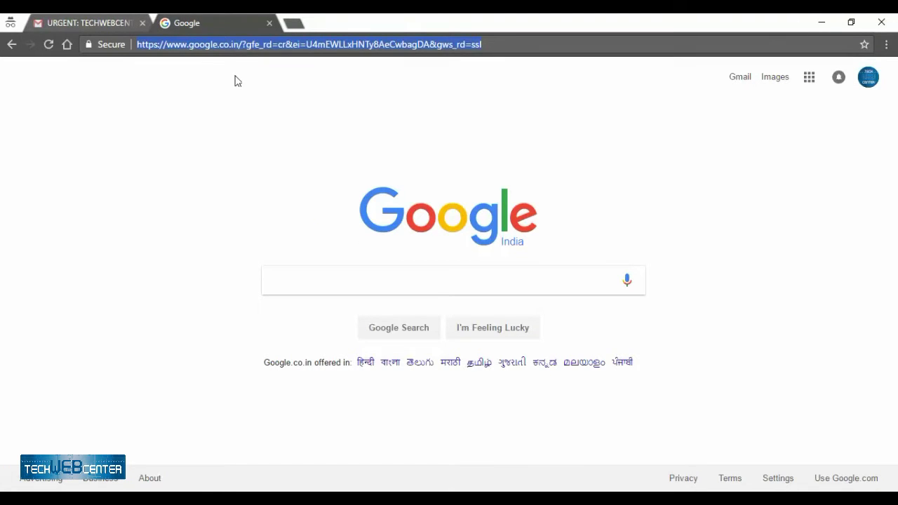
{"action": "type", "text": "godaddy.com"}
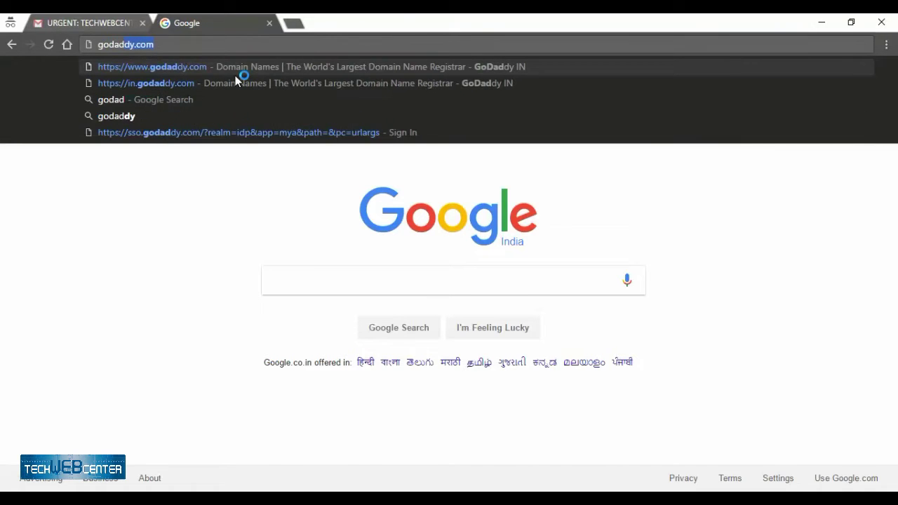
{"action": "key", "text": "Return"}
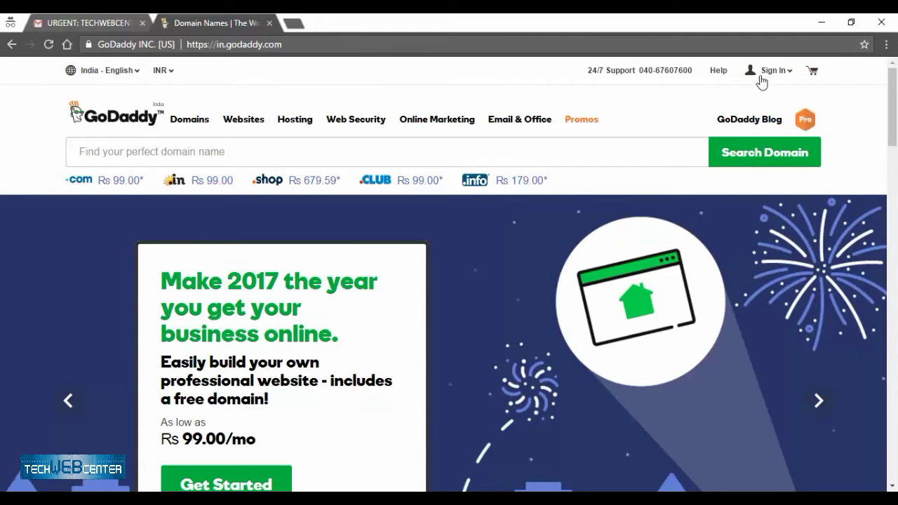
{"action": "left_click", "coordinate": [770, 74]}
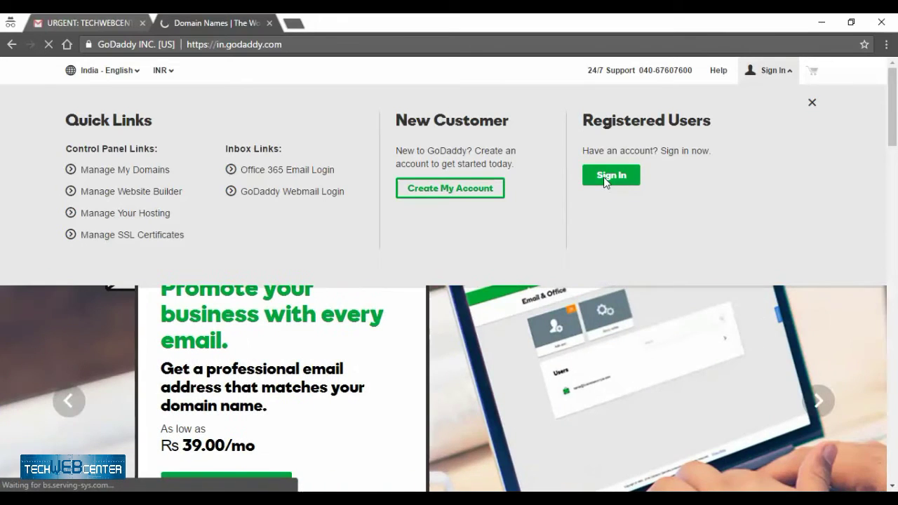
- Sign in as a registered user to reach My Account, showing the techwebcenter.com expiry alert
{"action": "left_click", "coordinate": [605, 179]}
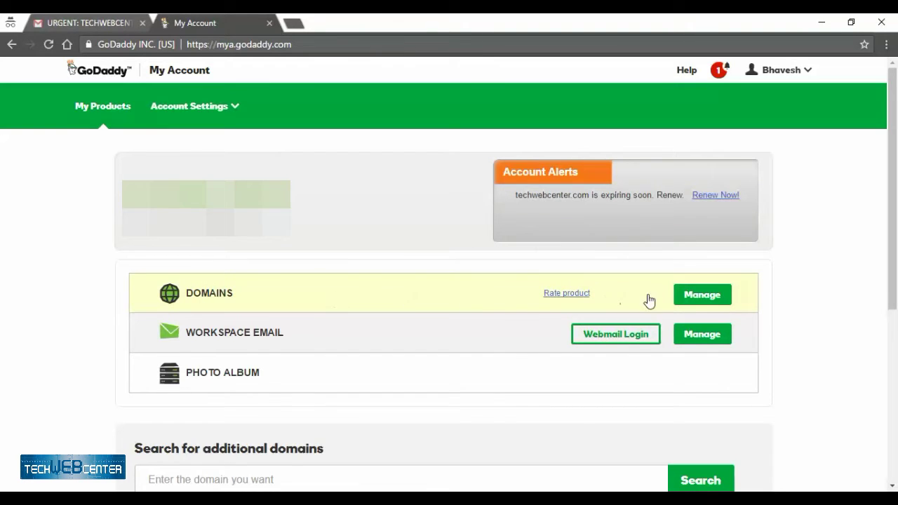
- Open Manage Domains to list techwebcenter.com as Active, expiring 26-01-2017
{"action": "left_click", "coordinate": [703, 297]}
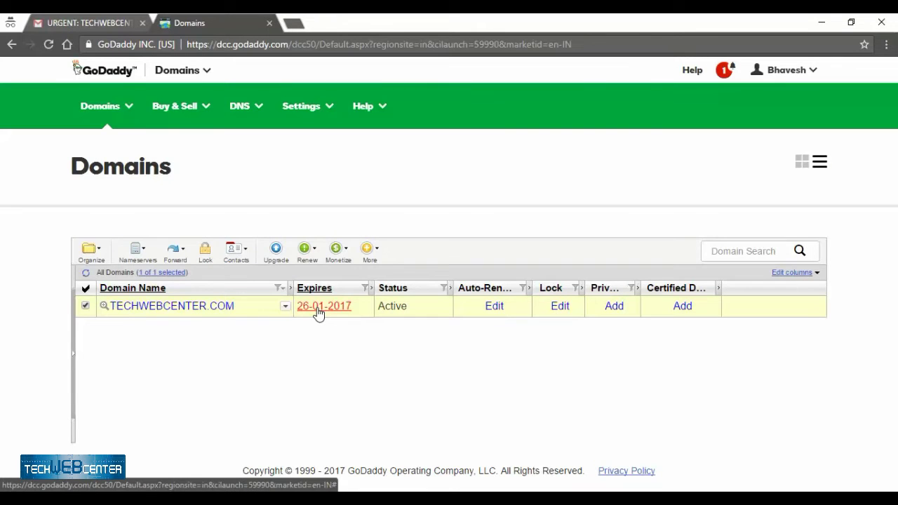
- Renew techwebcenter.com for 1 year instead of 2, finishing without the SSL upgrade
{"action": "left_click", "coordinate": [318, 312]}
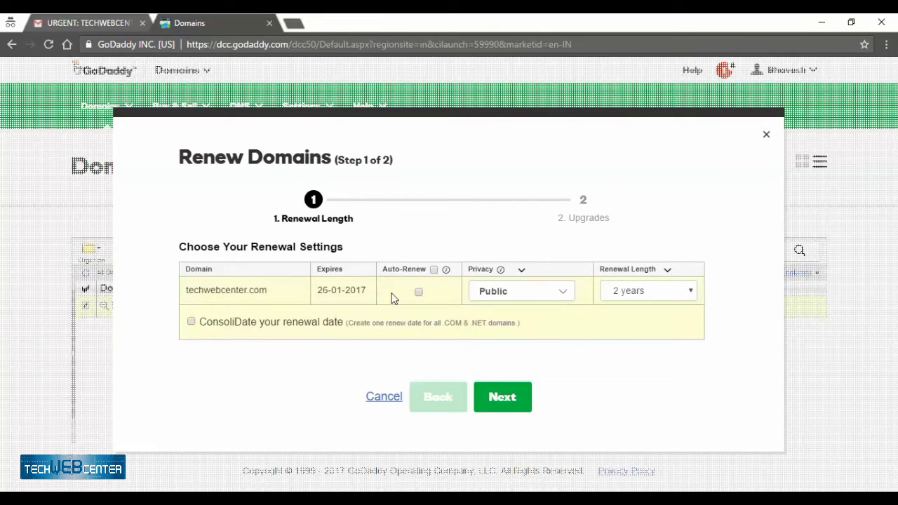
{"action": "left_click", "coordinate": [644, 292]}
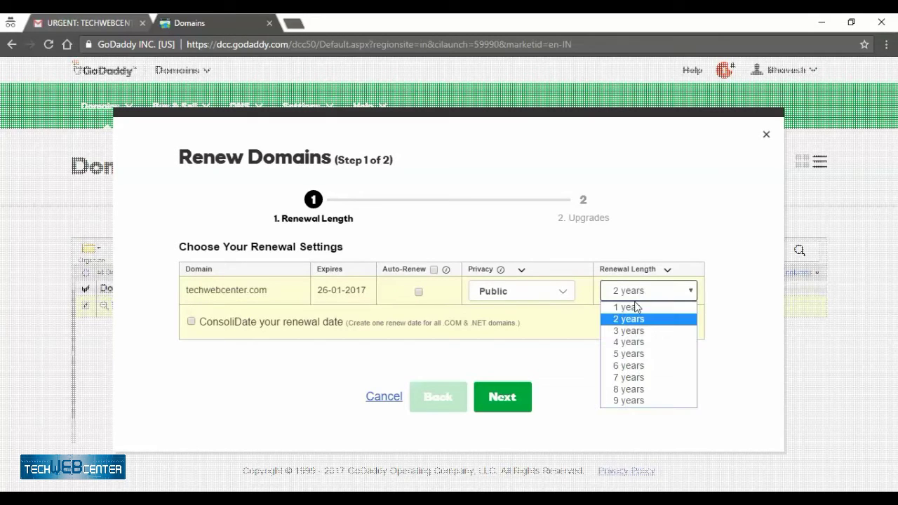
{"action": "left_click", "coordinate": [631, 307]}
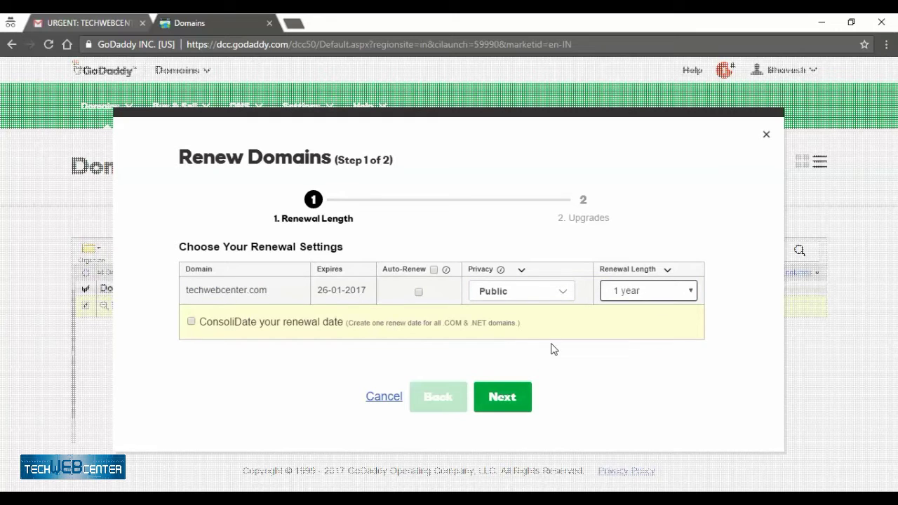
{"action": "left_click", "coordinate": [503, 398]}
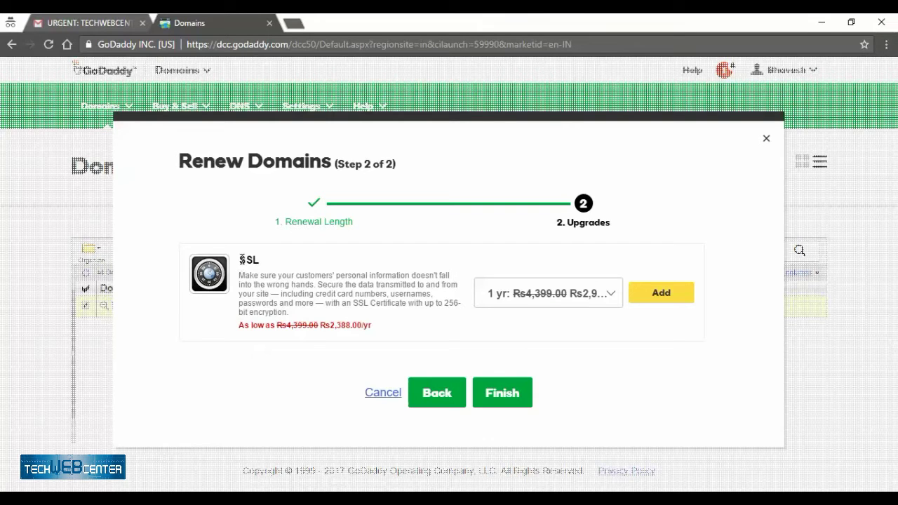
{"action": "left_click", "coordinate": [480, 391]}
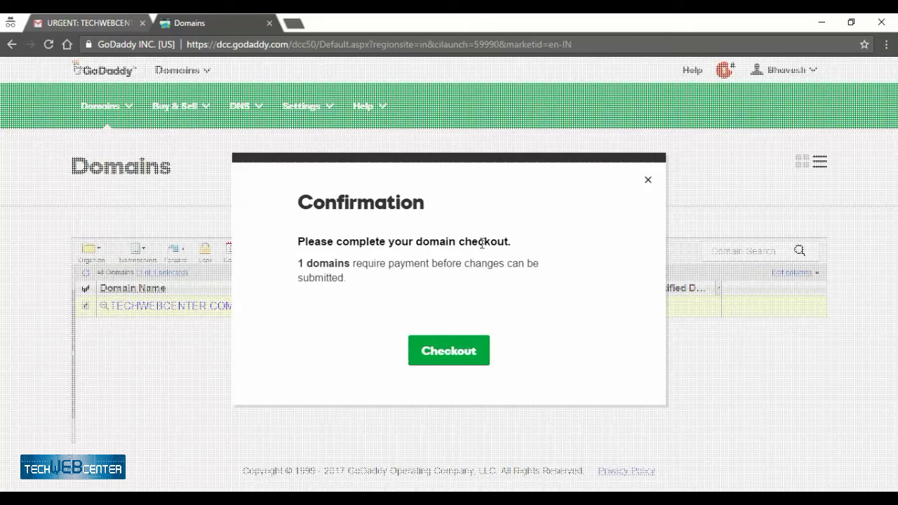
- Check out to the cart and highlight the Rs 817.65 total (Rs 699 plus Rs 118.65 taxes)
{"action": "left_click", "coordinate": [443, 351]}
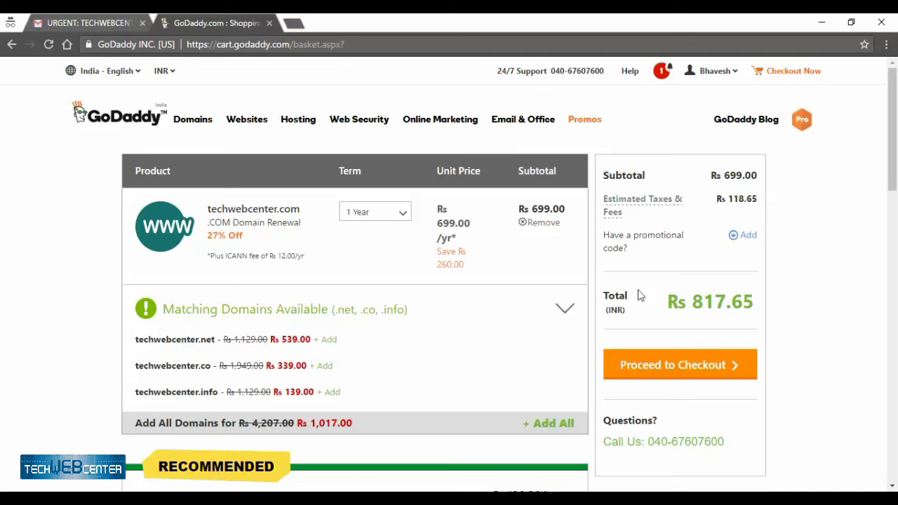
{"action": "left_click_drag", "start_coordinate": [669, 306], "coordinate": [762, 306]}
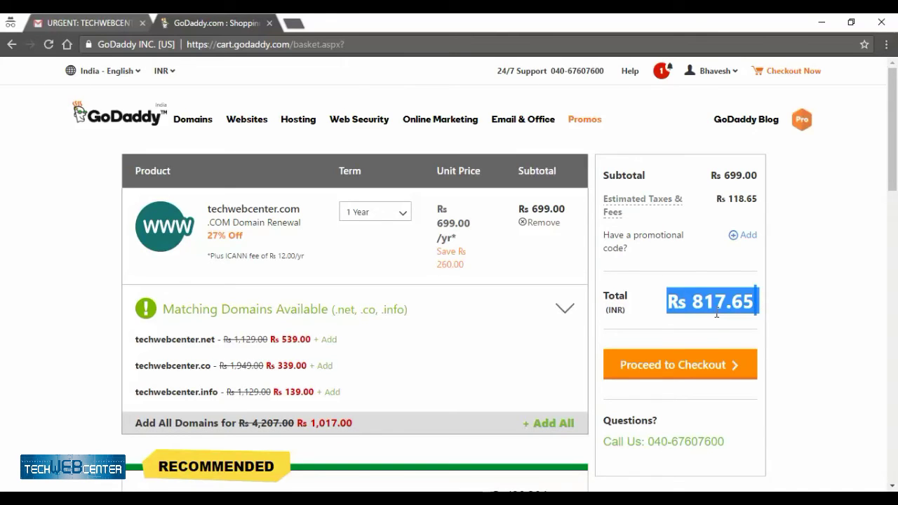
{"action": "left_click", "coordinate": [9, 162]}
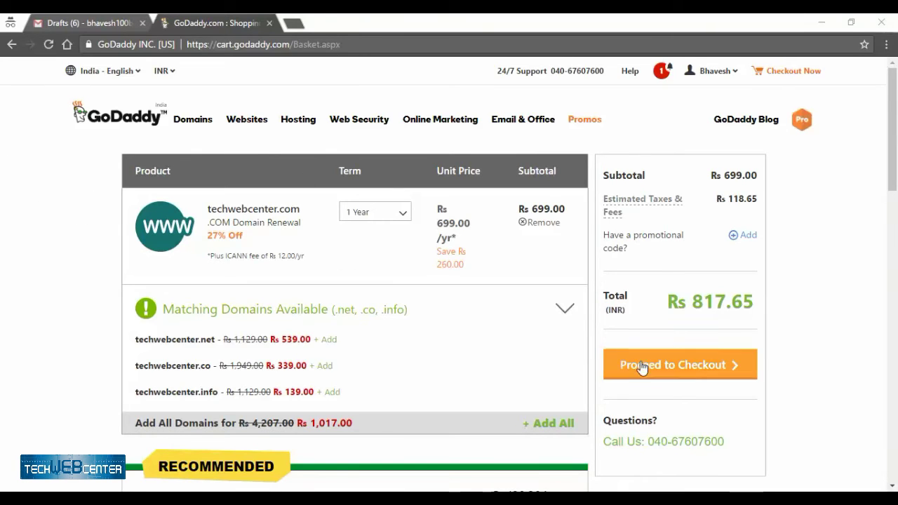
- Proceed to checkout to pay the Rs 817.65 techwebcenter.com renewal
{"action": "left_click", "coordinate": [704, 374]}
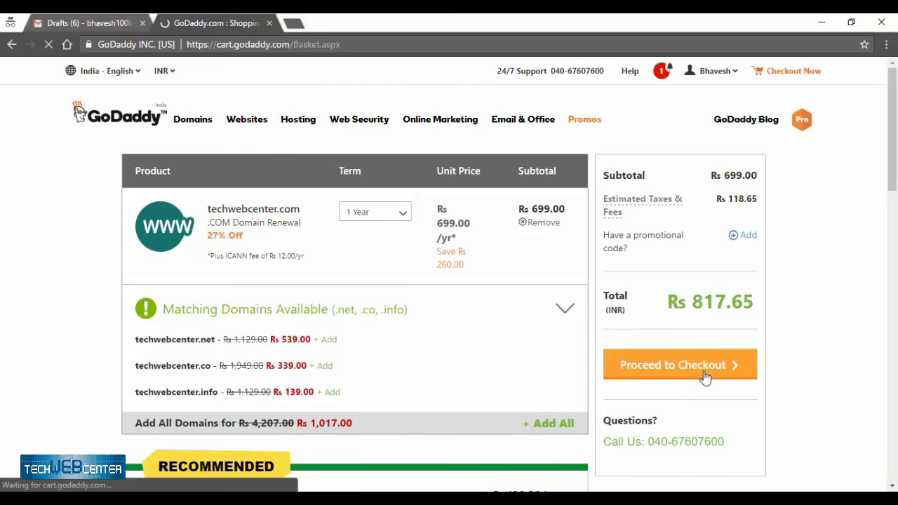